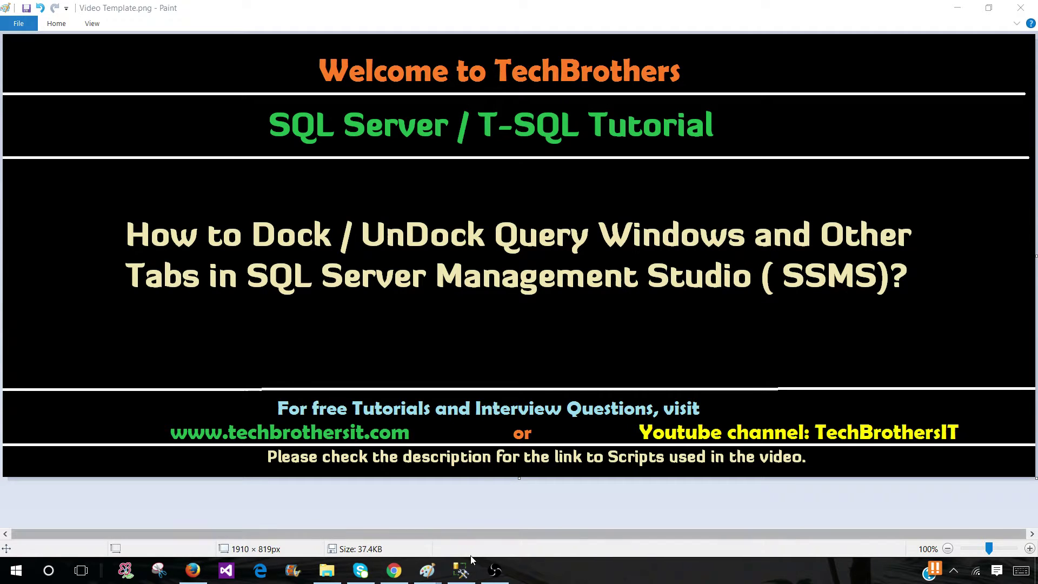
Step: Bring SSMS forward, select the server node and check the SQLQuery14 and SQLQuery13 tabs
left_click(464, 572)
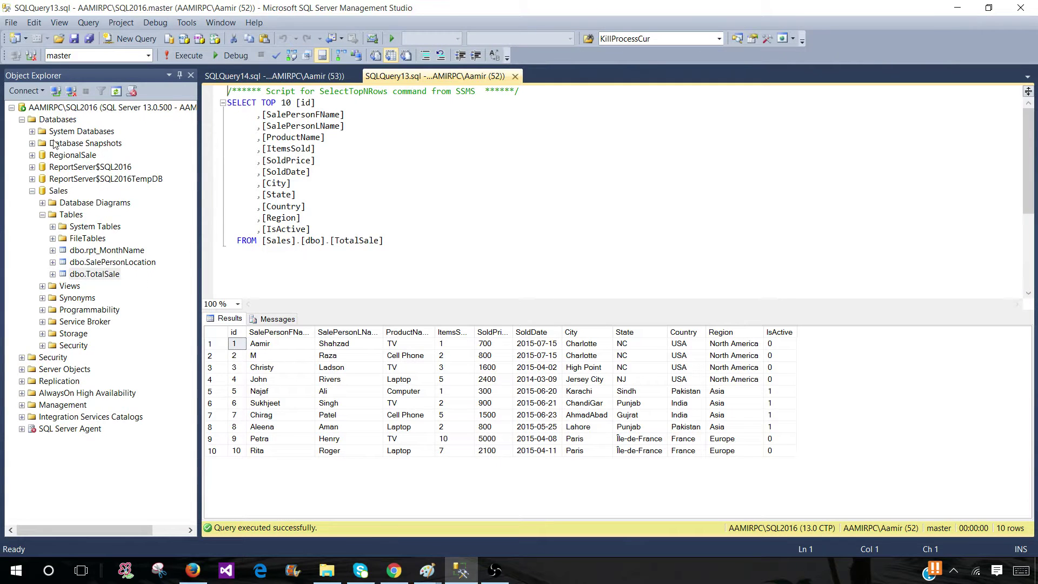
left_click(48, 107)
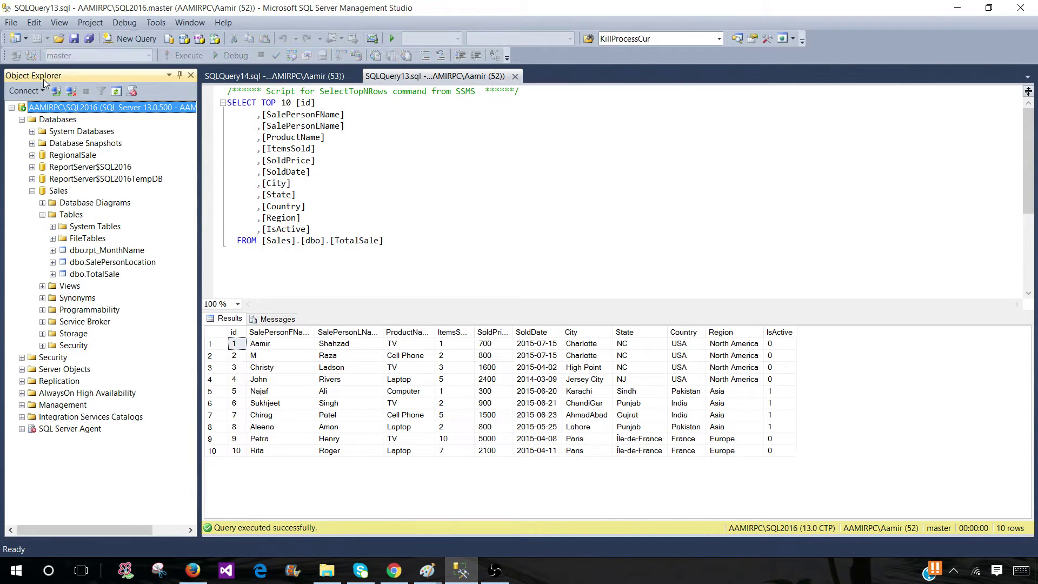
left_click(255, 75)
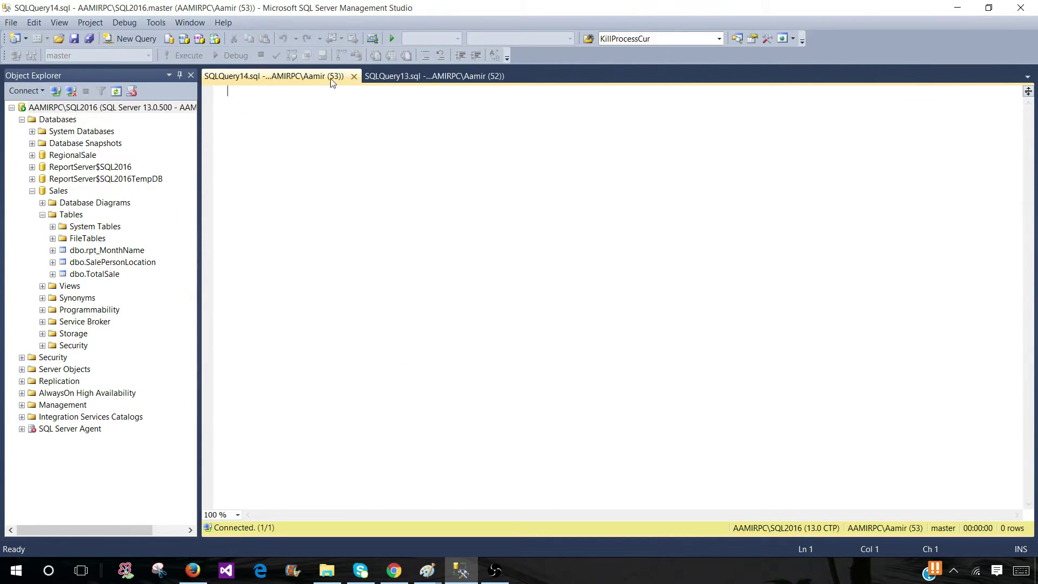
left_click(397, 76)
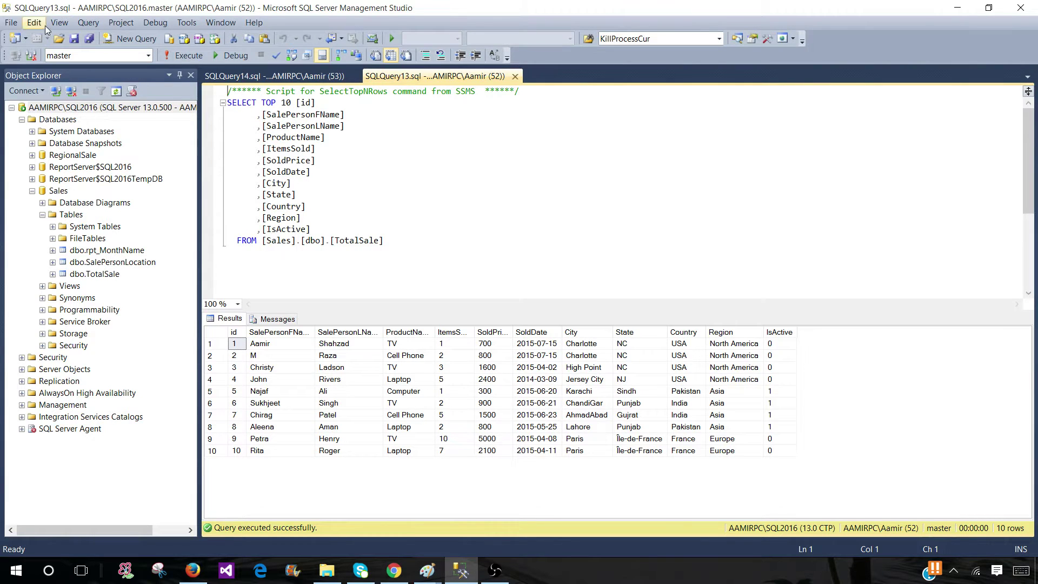
left_click(60, 22)
Step: Open the Template Browser on the right, then revisit Object Explorer and both query tabs
key("Escape")
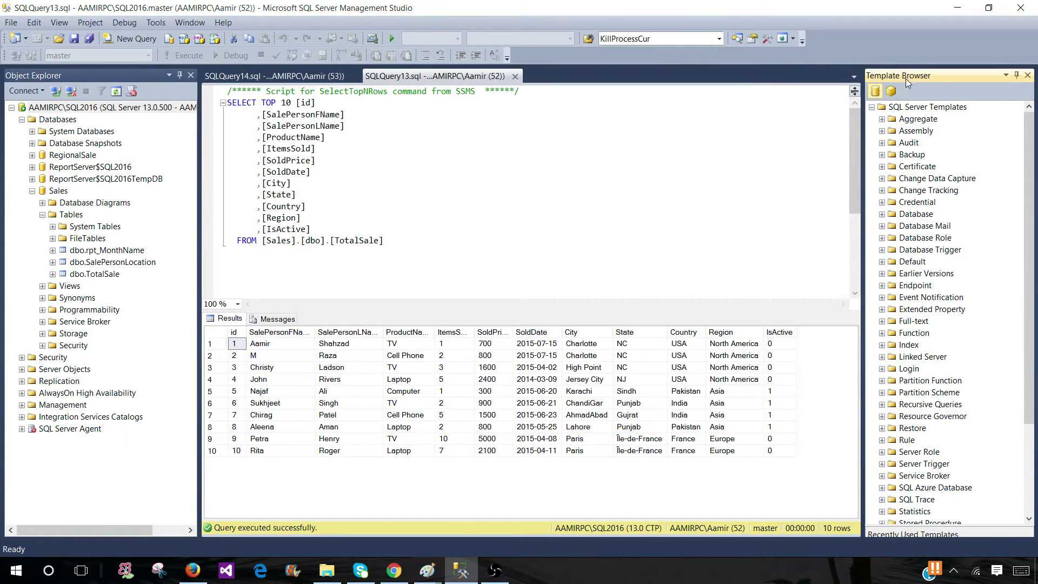
left_click(67, 72)
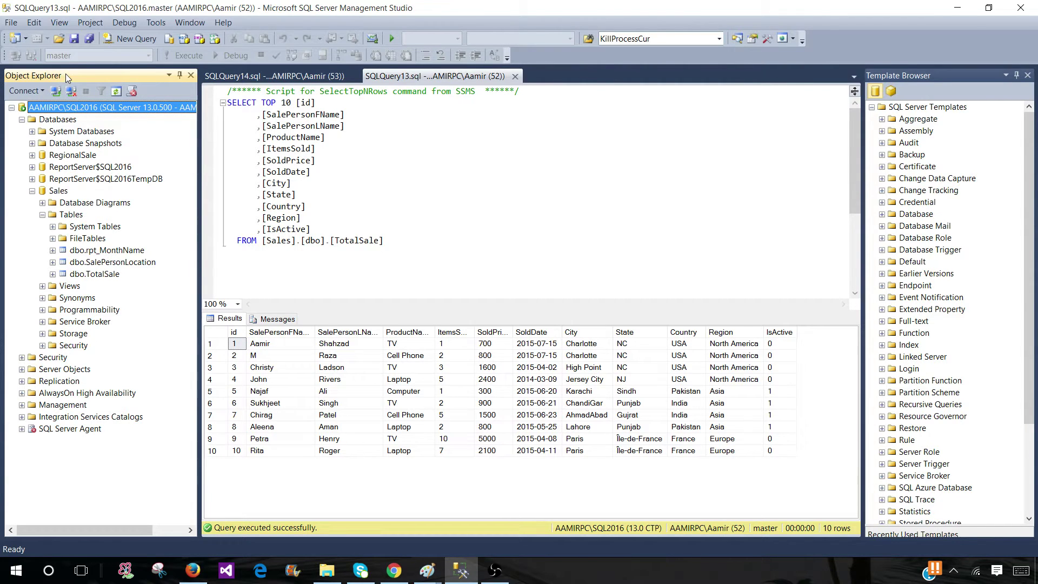
left_click(243, 75)
left_click(434, 75)
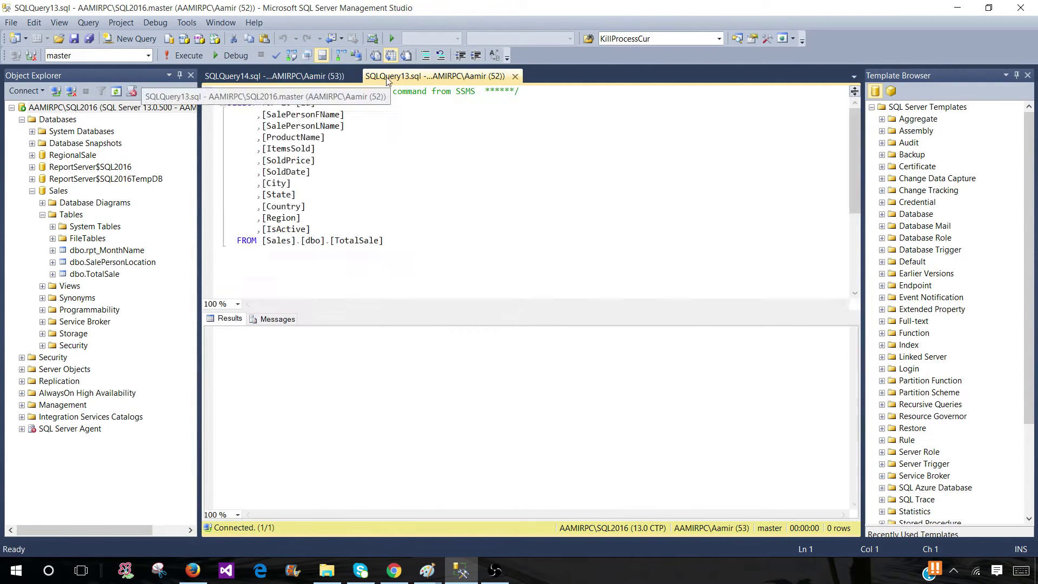
Step: Float Object Explorer and dock it on the bottom guide, below the TotalSale results
left_click(90, 74)
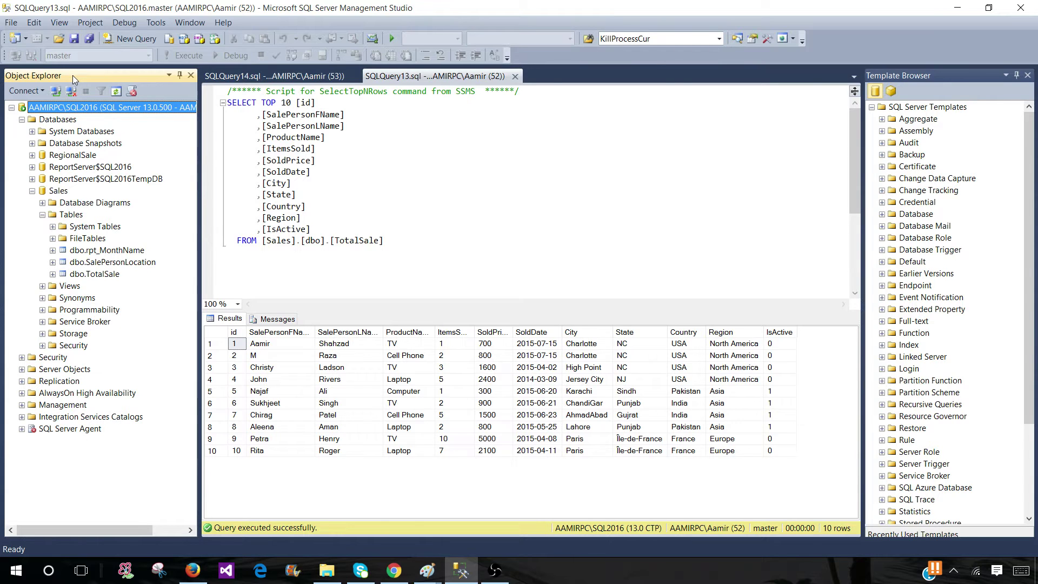
double_click(72, 76)
mouse_move(73, 75)
left_mouse_down()
mouse_move(220, 153)
mouse_move(519, 90)
left_mouse_up()
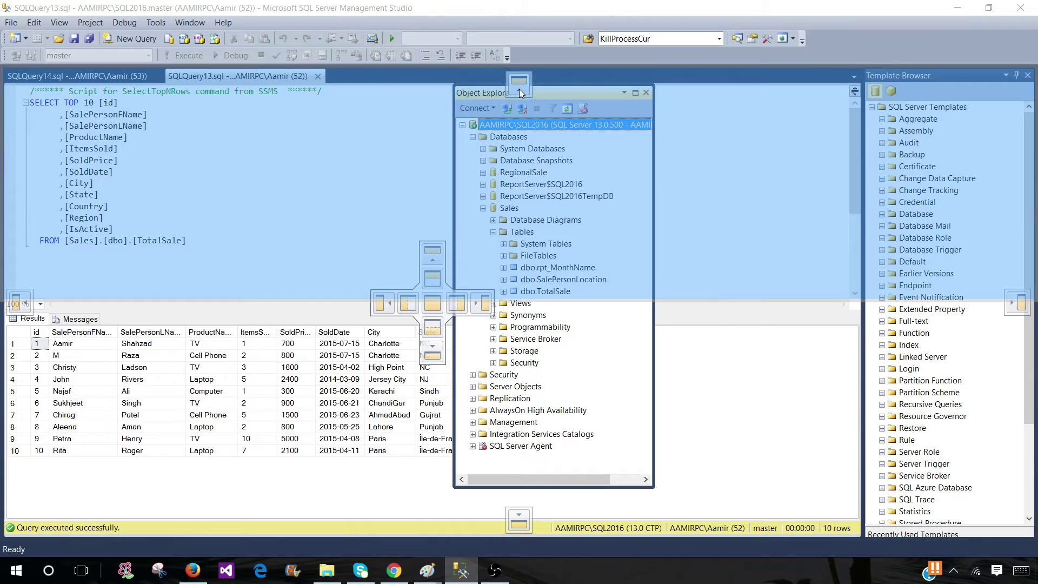
mouse_move(519, 90)
left_mouse_down()
mouse_move(27, 300)
mouse_move(518, 520)
left_mouse_up()
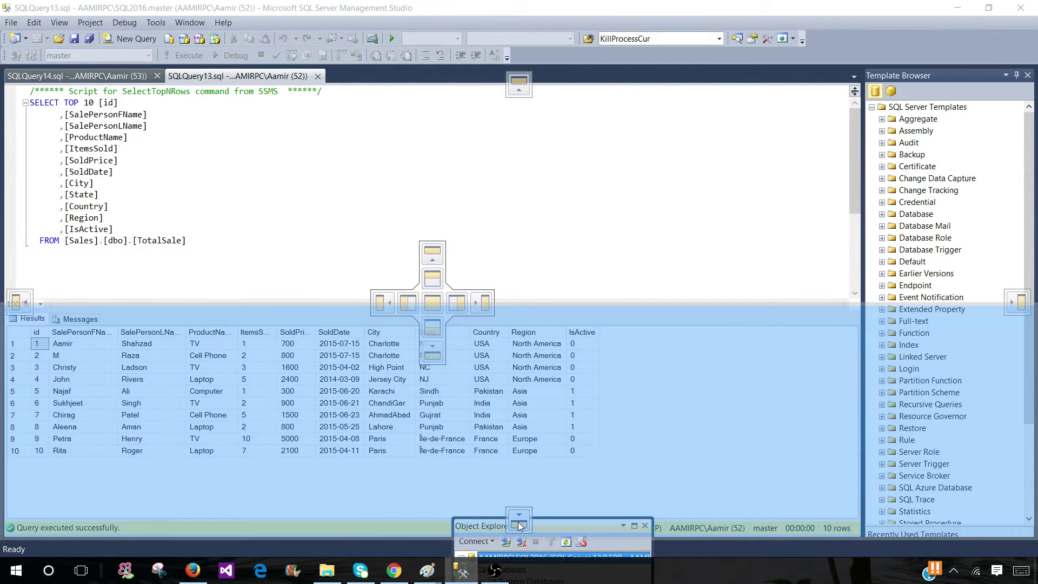
mouse_move(519, 521)
left_mouse_down()
mouse_move(851, 416)
mouse_move(1020, 307)
mouse_move(481, 368)
mouse_move(434, 254)
mouse_move(381, 303)
mouse_move(535, 308)
mouse_move(433, 349)
left_mouse_up()
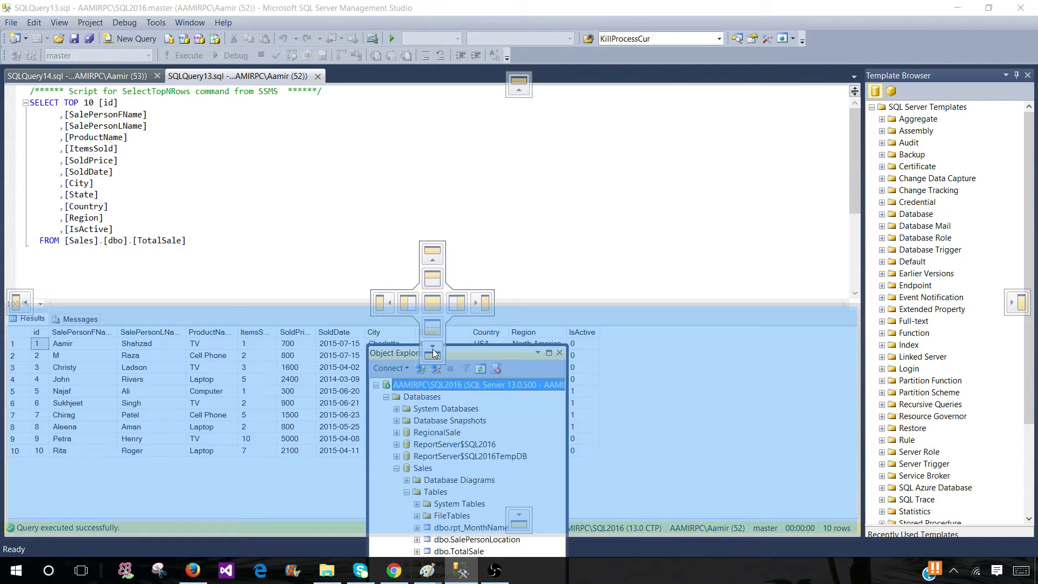
left_click_drag(433, 349, 432, 348)
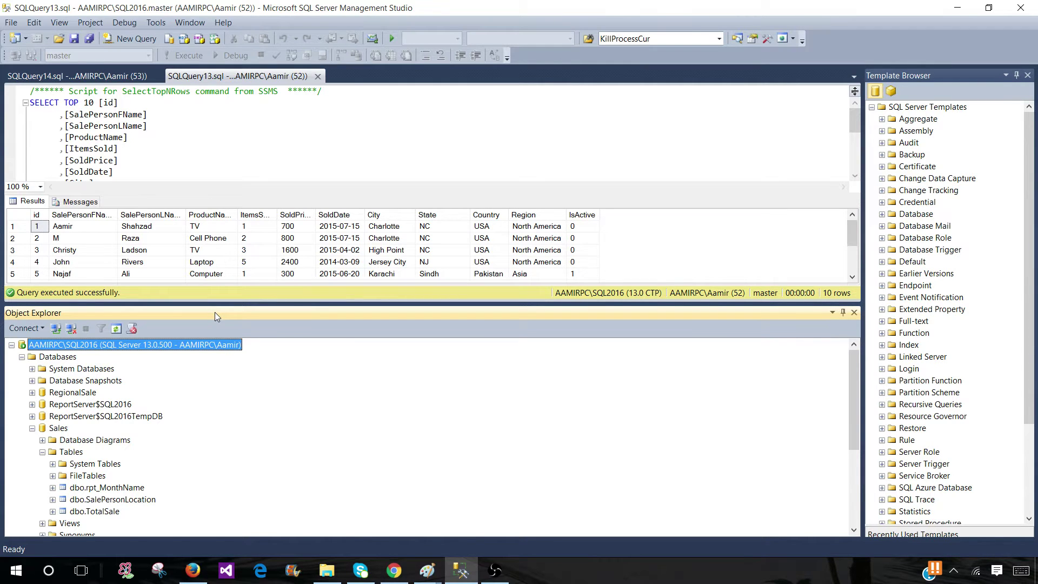
Step: Drag Object Explorer from the bottom dock onto the left docking guide
mouse_move(215, 313)
left_mouse_down()
mouse_move(212, 278)
mouse_move(23, 301)
left_mouse_up()
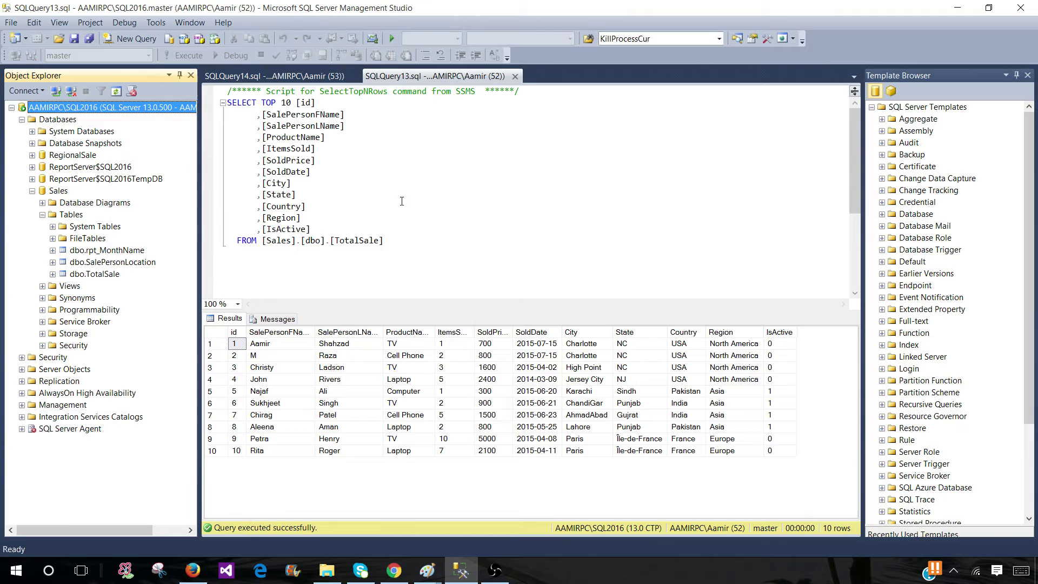
Step: Float the TotalSale query window, then drop it on the centre diamond beside SQLQuery14
left_click(414, 79)
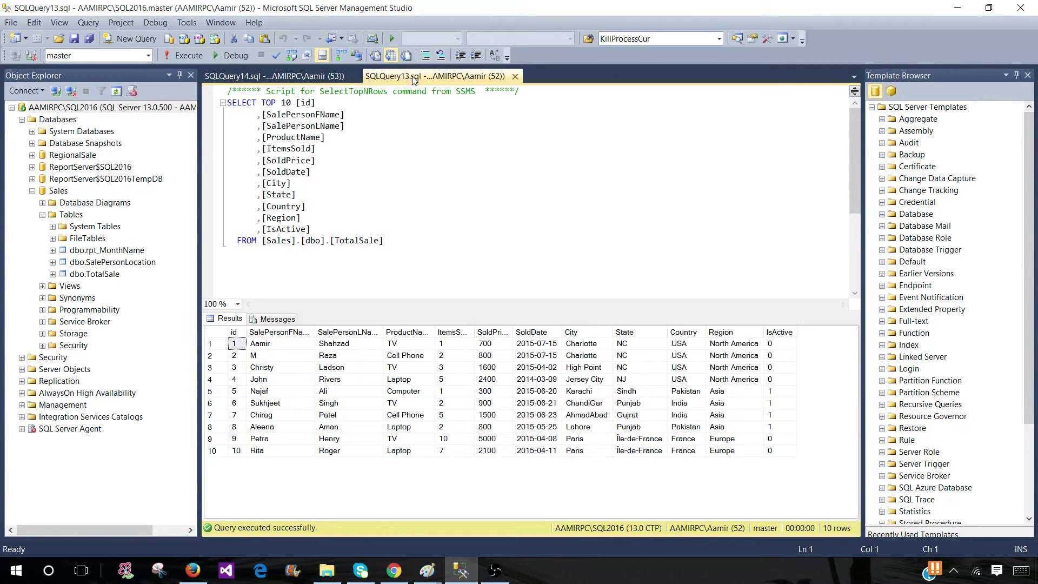
mouse_move(415, 79)
left_mouse_down()
mouse_move(475, 173)
mouse_move(400, 139)
mouse_move(369, 141)
left_mouse_up()
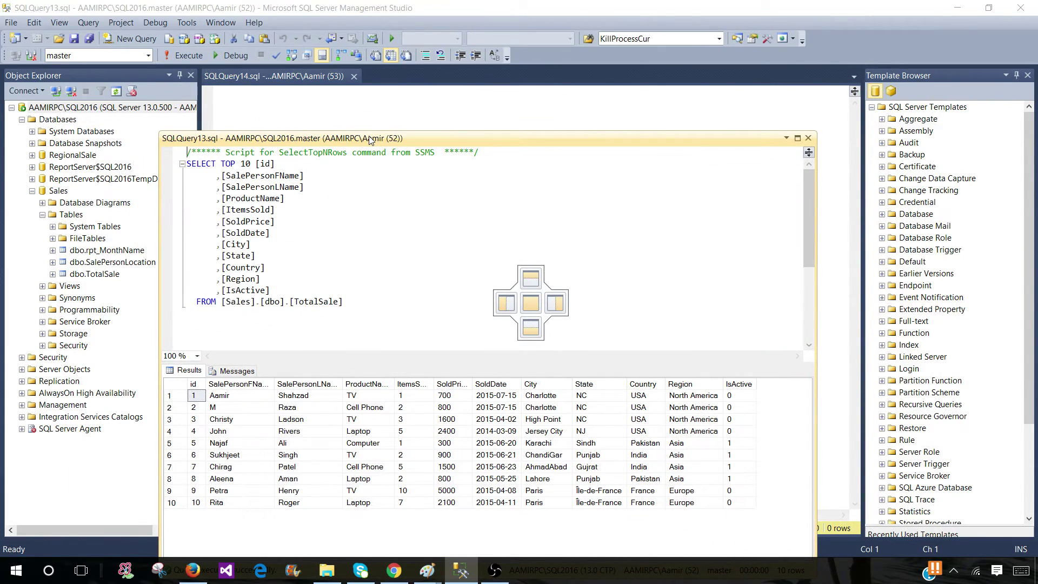
left_click_drag(369, 140, 421, 120)
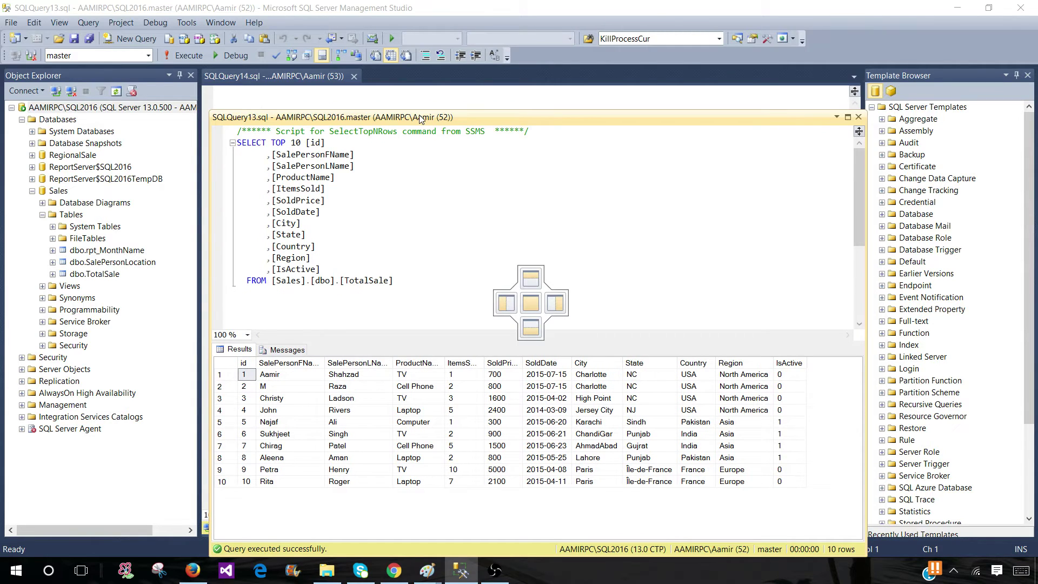
left_click_drag(421, 119, 550, 120)
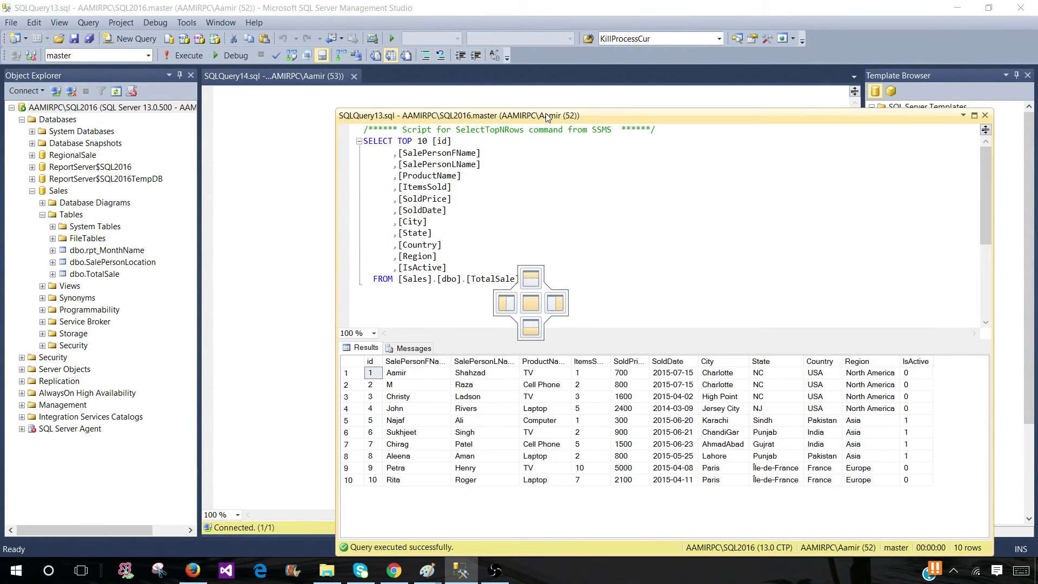
mouse_move(549, 121)
left_mouse_down()
mouse_move(521, 114)
mouse_move(551, 140)
left_mouse_up()
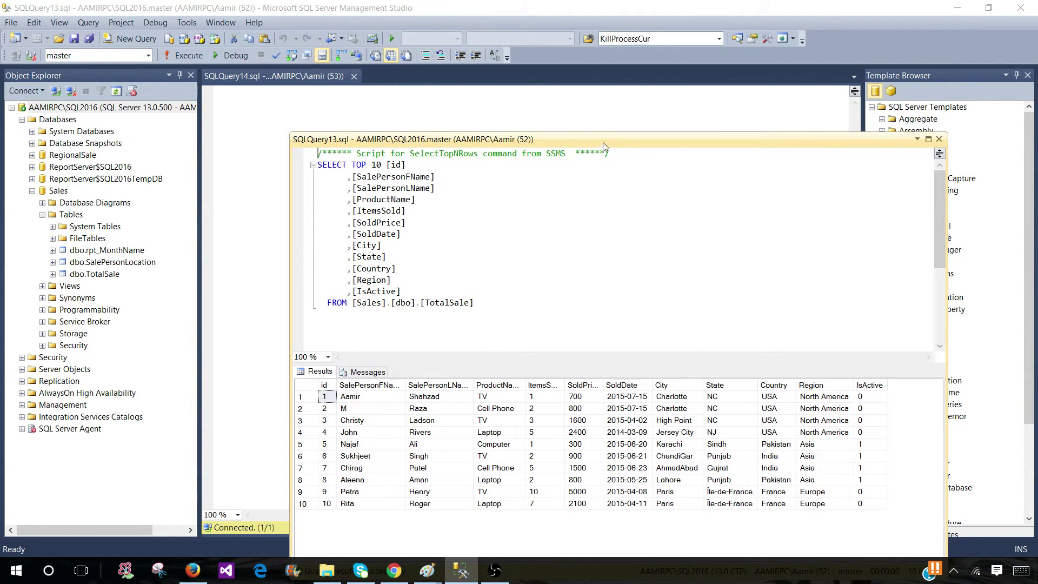
mouse_move(595, 140)
left_mouse_down()
mouse_move(346, 124)
mouse_move(559, 130)
left_mouse_up()
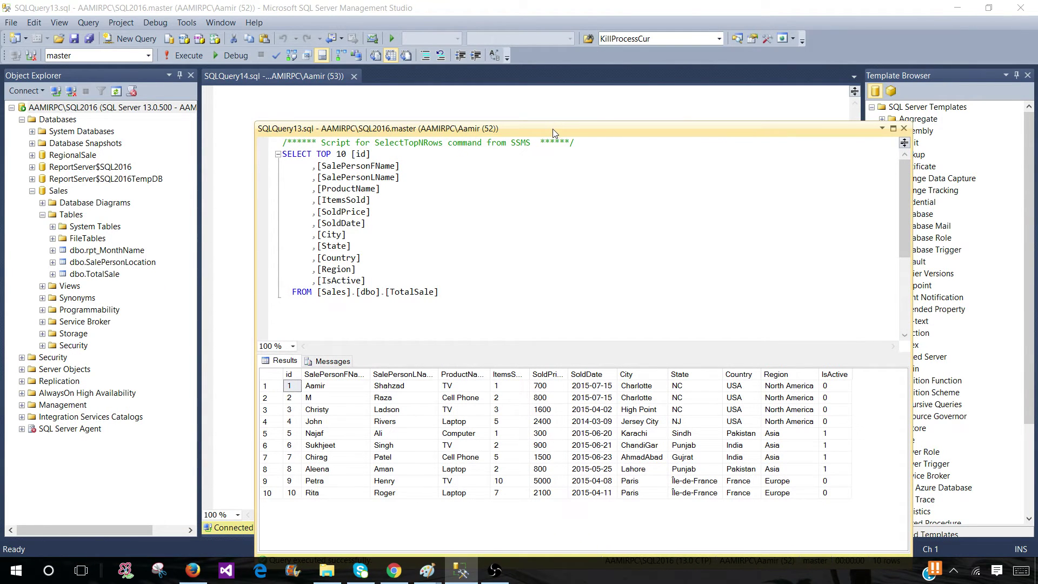
mouse_move(553, 127)
left_mouse_down()
mouse_move(491, 248)
mouse_move(532, 302)
left_mouse_up()
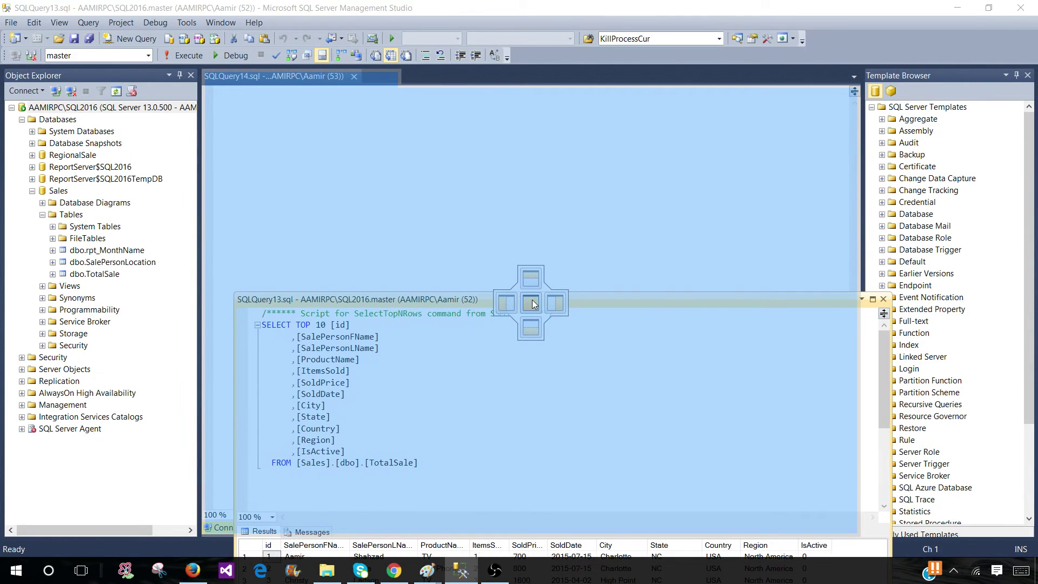
mouse_move(531, 302)
left_mouse_down()
mouse_move(531, 317)
mouse_move(532, 304)
left_mouse_up()
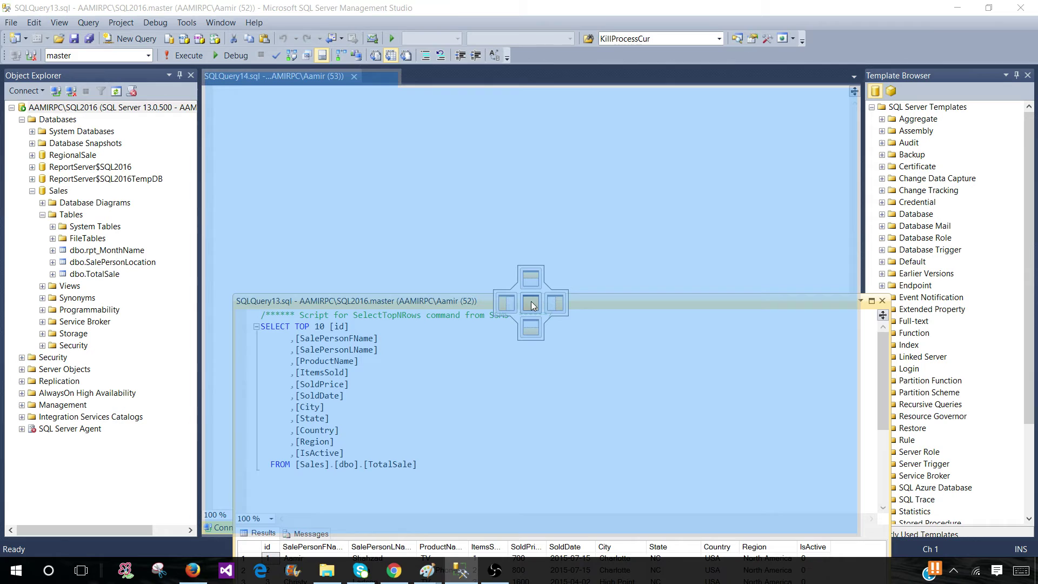
left_click_drag(532, 303, 531, 307)
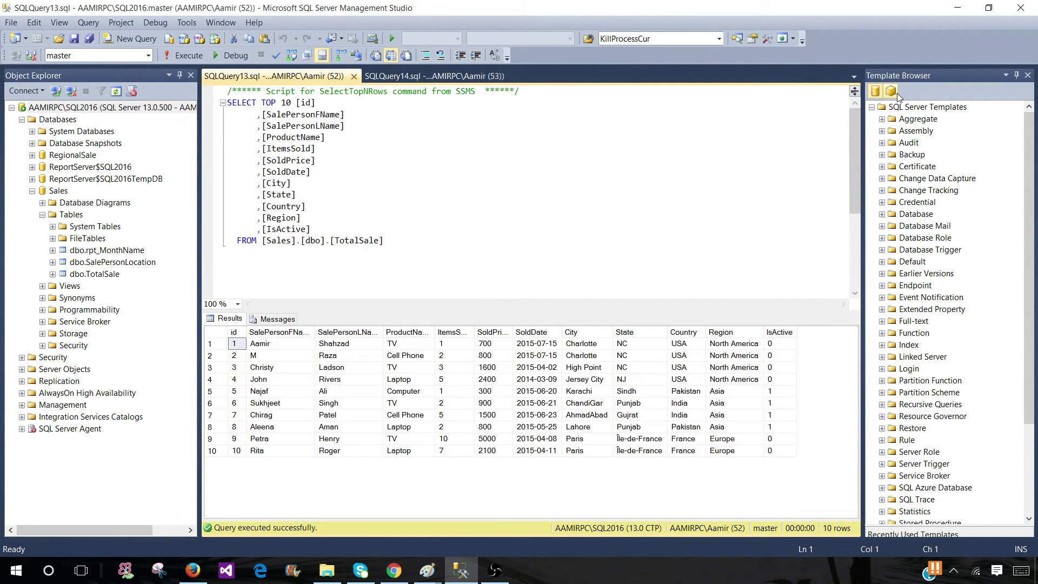
Step: Pull the Template Browser off the right side and drop it on the top docking guide
left_click(912, 74)
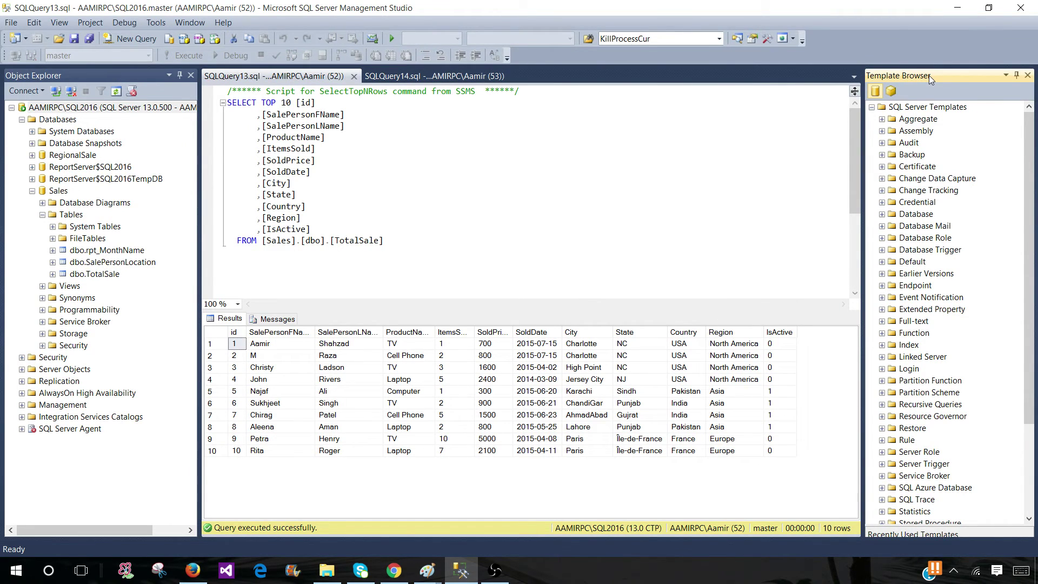
left_click_drag(929, 75, 706, 163)
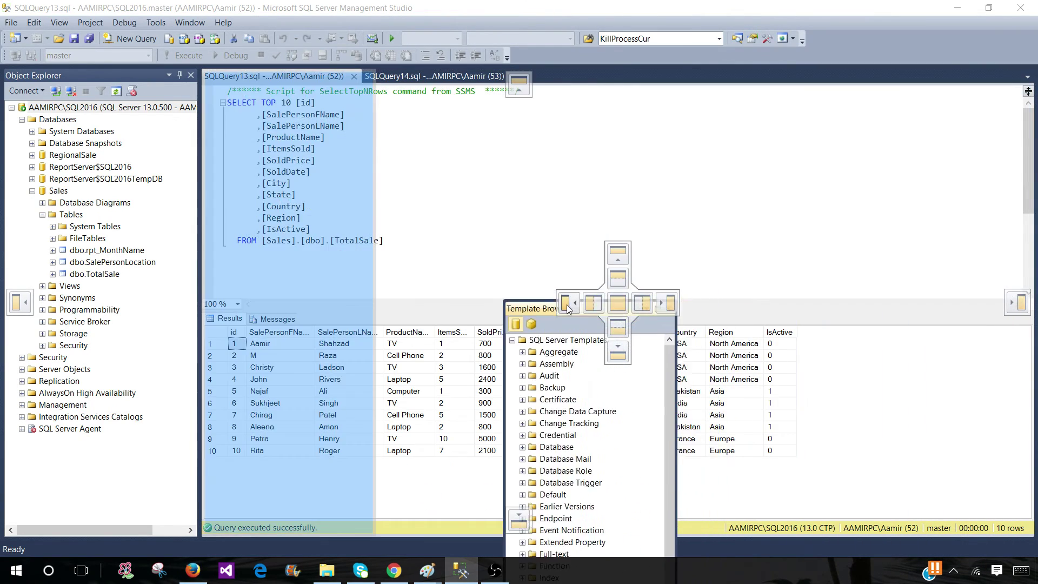
mouse_move(706, 164)
left_mouse_down()
mouse_move(630, 267)
mouse_move(621, 260)
left_mouse_up()
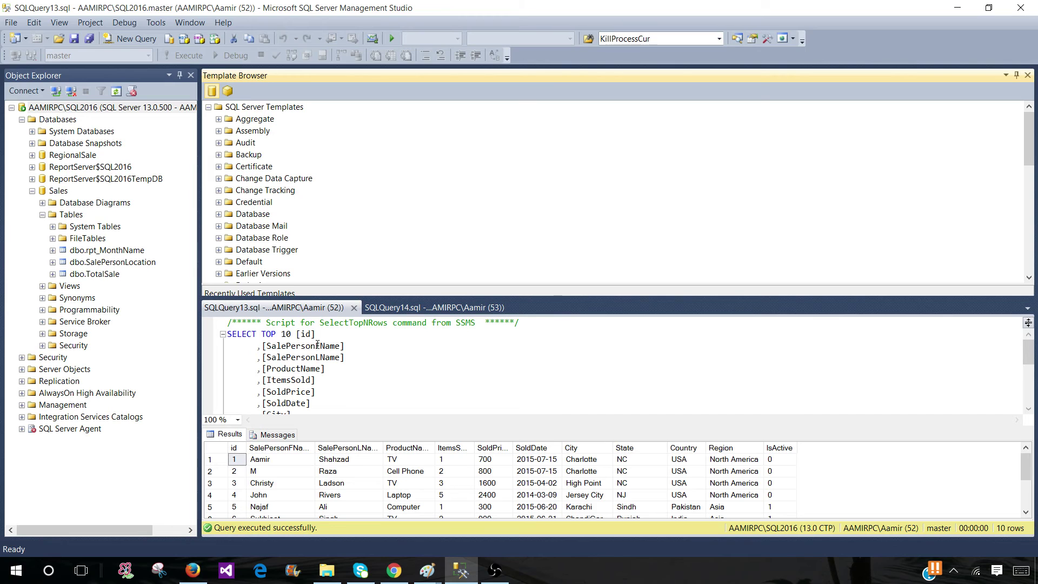
left_click(29, 79)
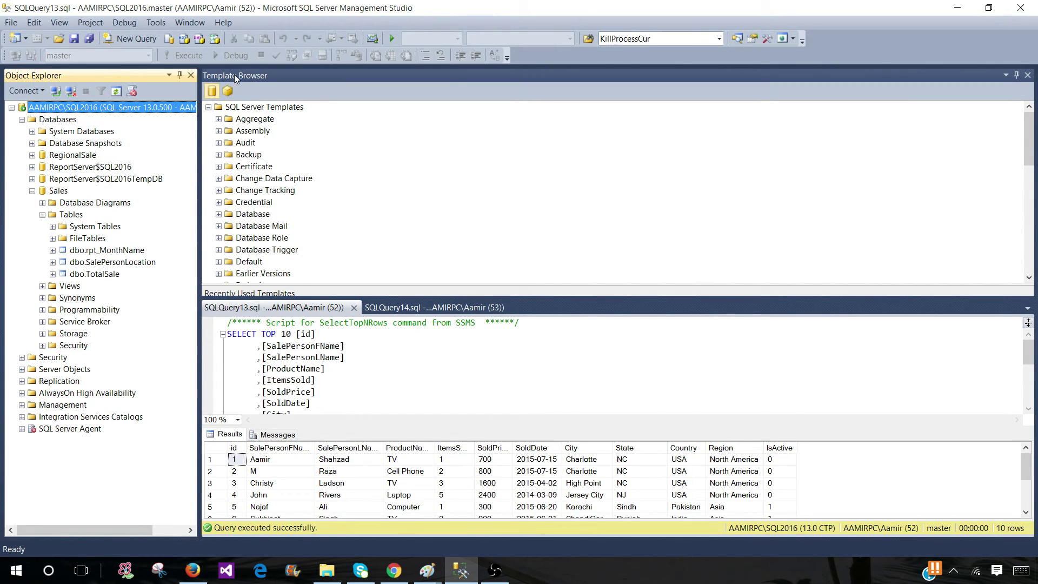
Step: Dock the Template Browser on the right guide and focus the SQLQuery13 editor
mouse_move(235, 74)
left_mouse_down()
mouse_move(1028, 312)
mouse_move(667, 303)
left_mouse_up()
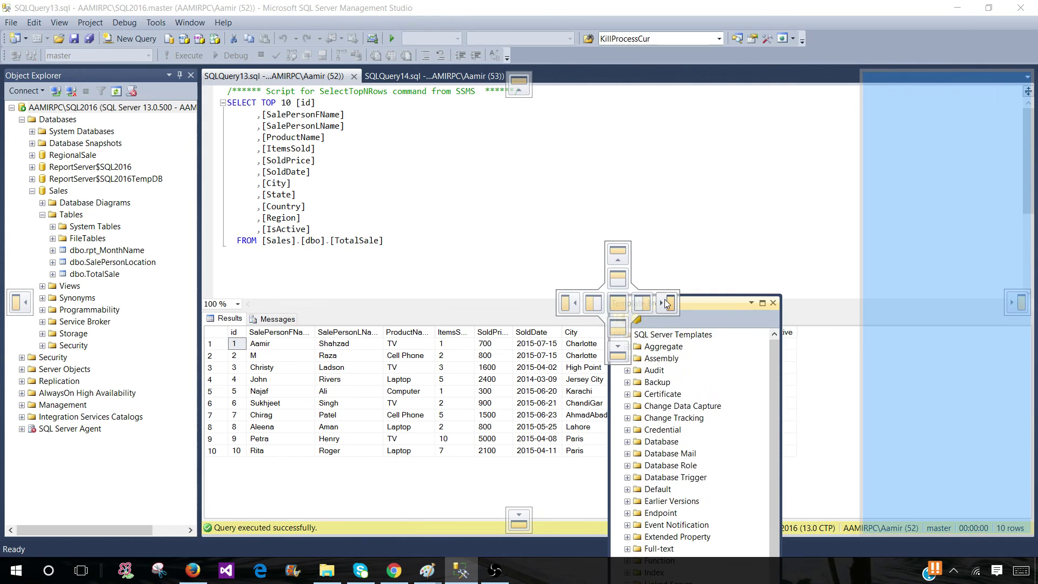
left_click_drag(667, 304, 671, 305)
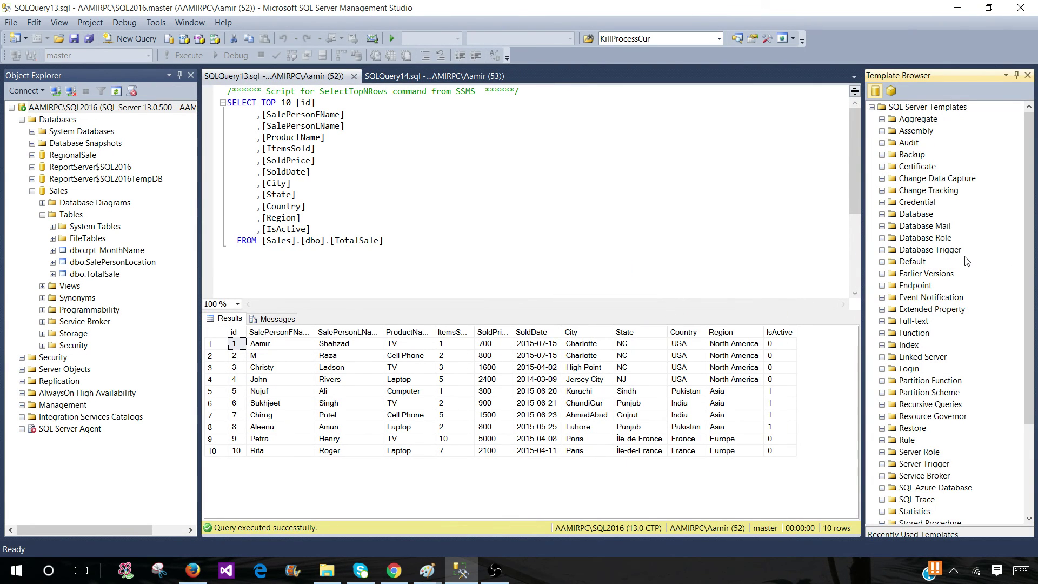
left_click(800, 254)
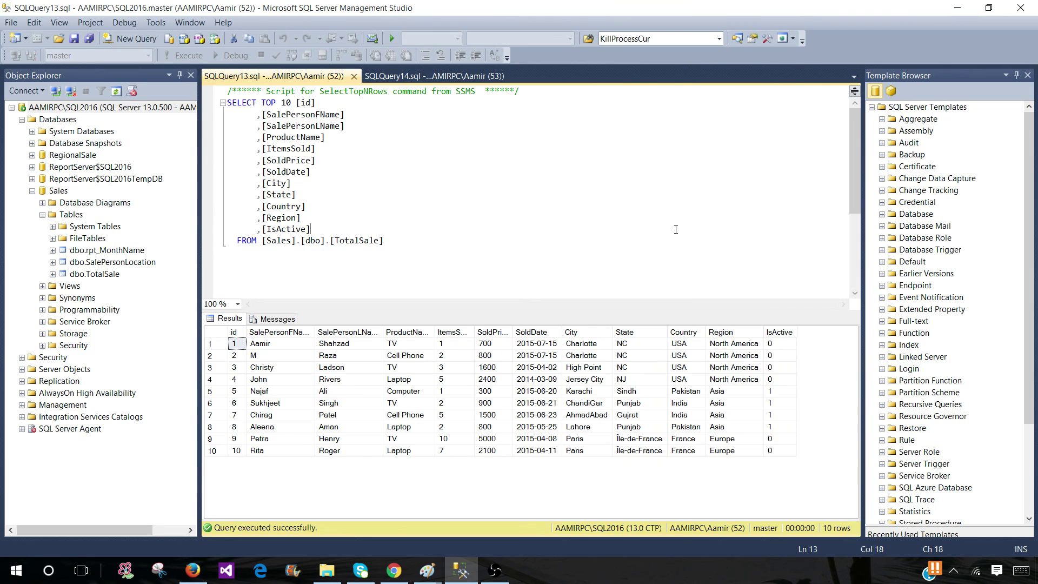
left_click(658, 568)
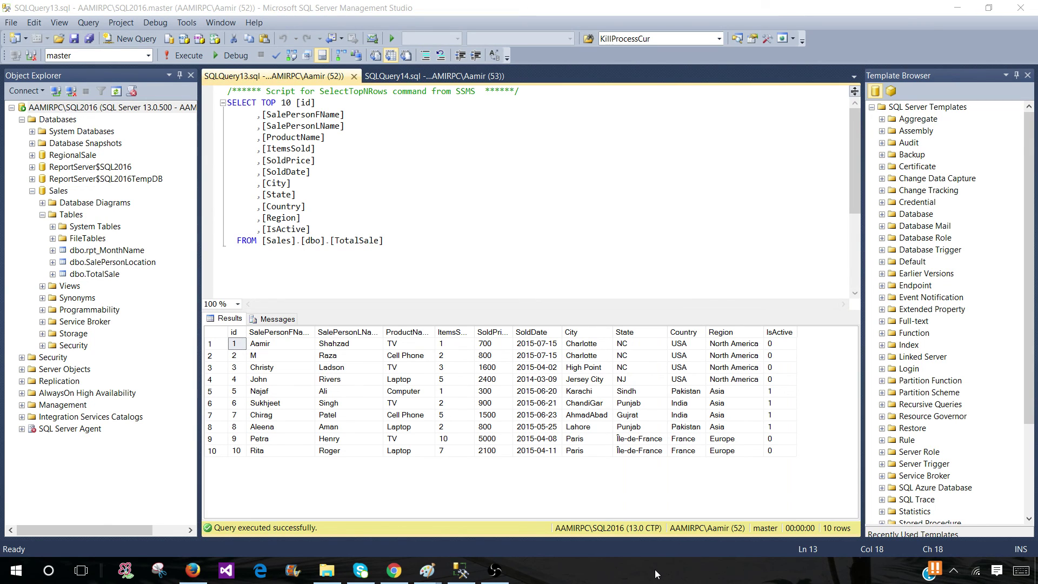